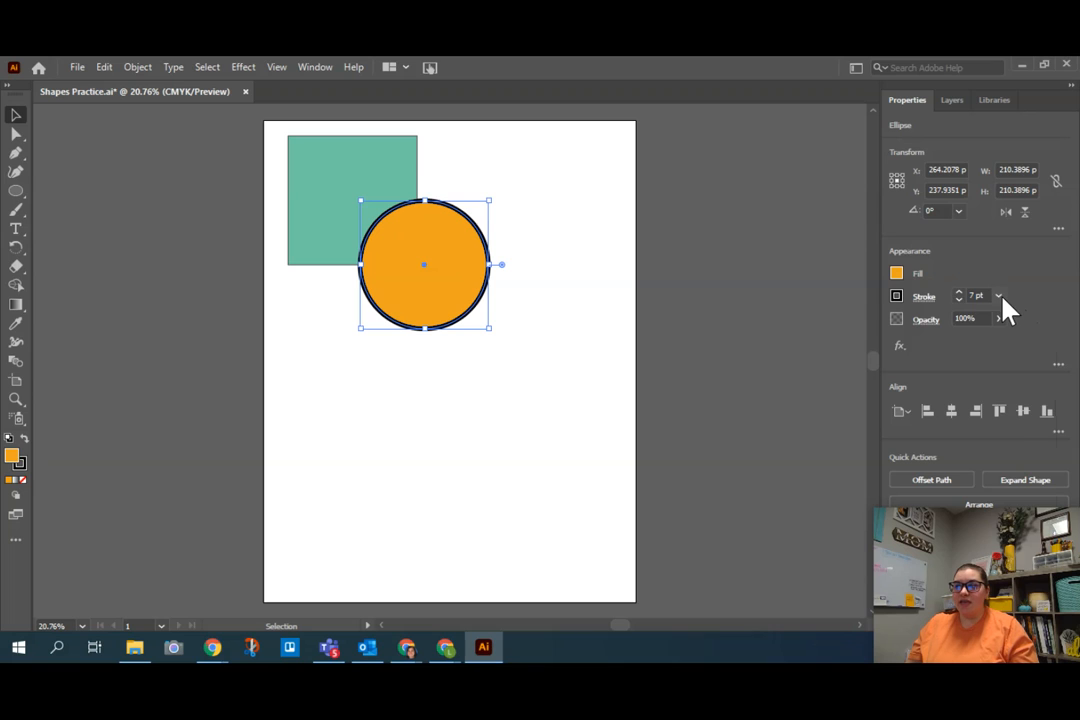
Step: Remove the orange circle's outline by setting its stroke weight to 0 pt
click(998, 296)
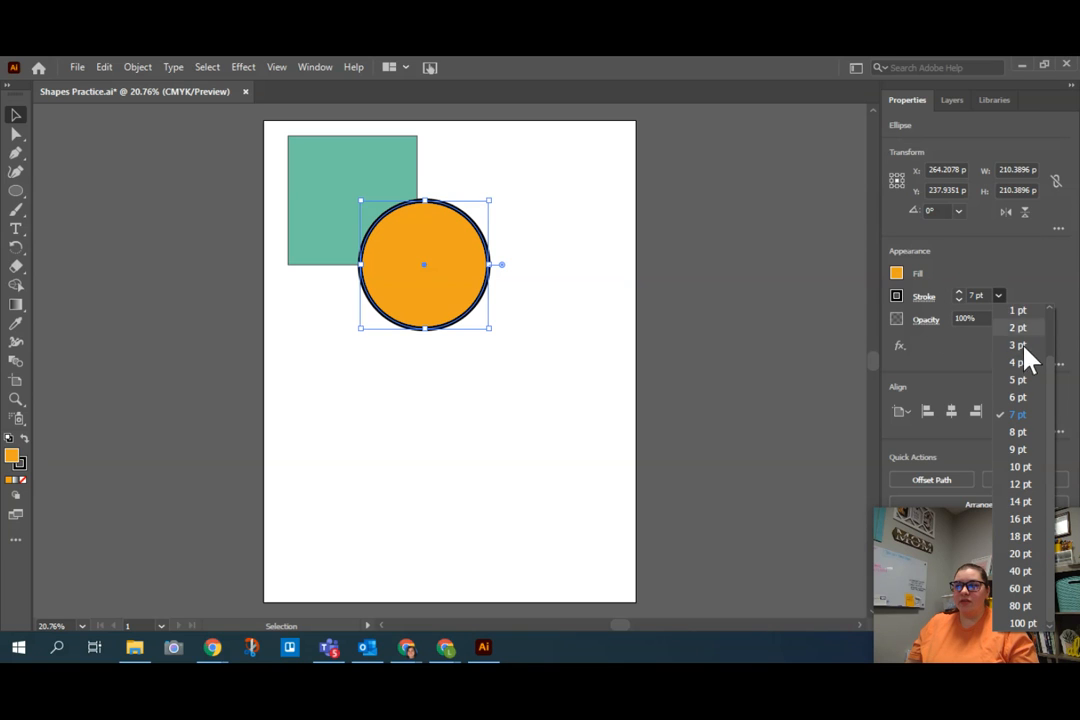
scroll(1029, 350, up, 2)
click(979, 294)
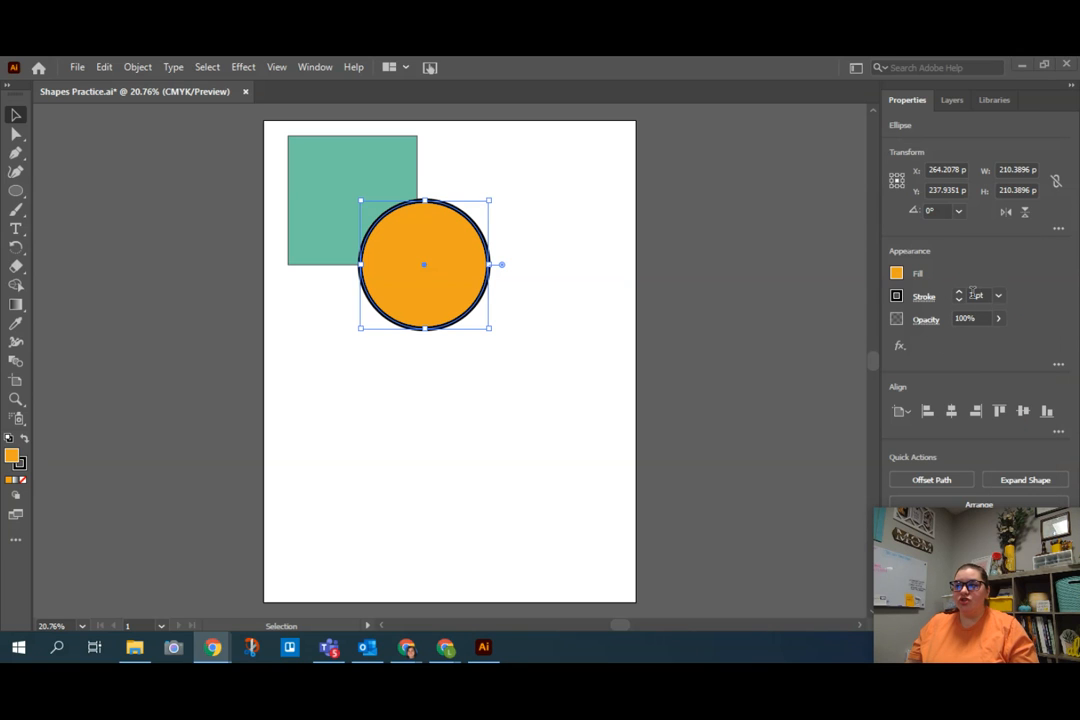
double_click(976, 295)
text(0)
key(Return)
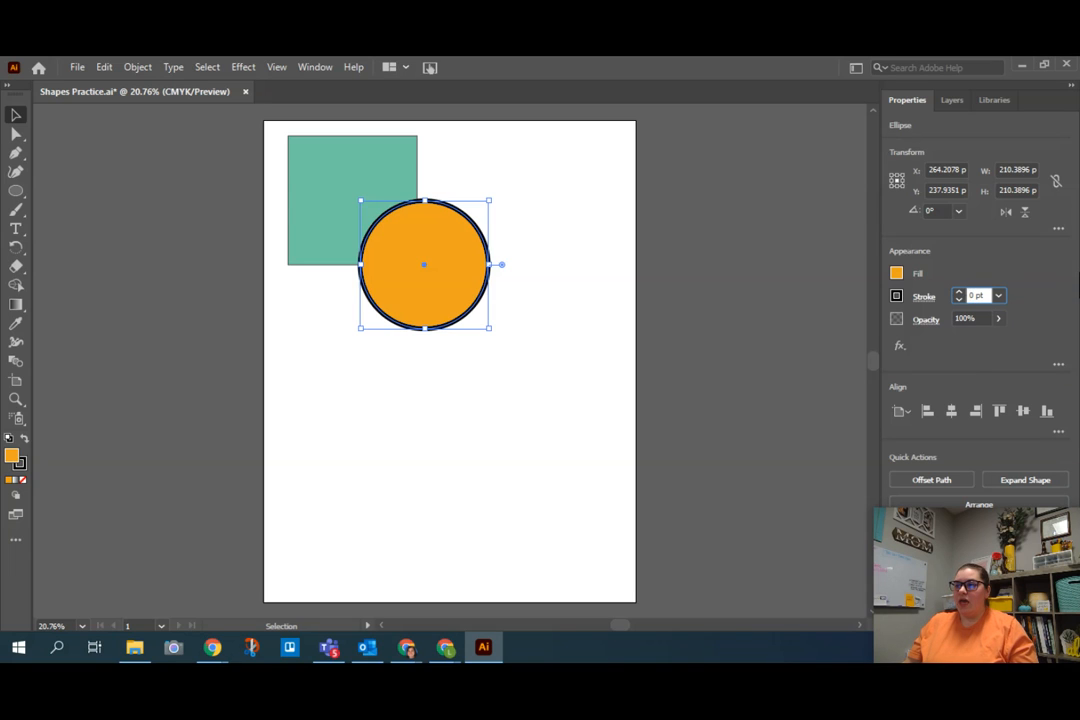
click(1040, 295)
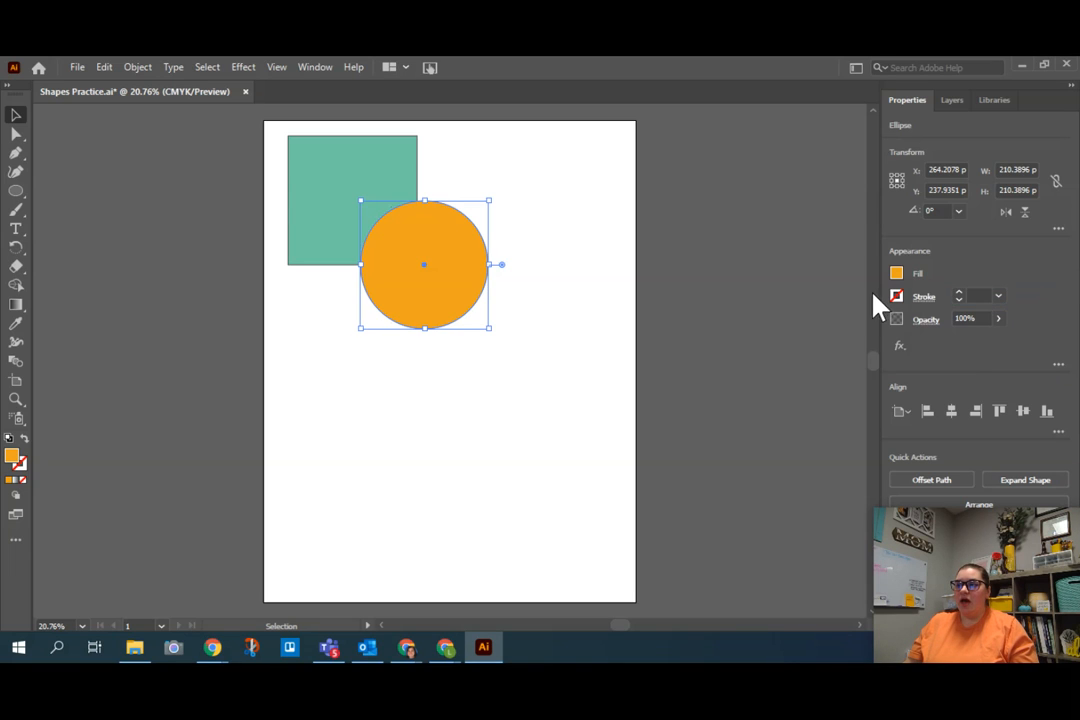
Step: Set the orange circle's stroke colour to None and deselect the circle
click(894, 301)
click(894, 298)
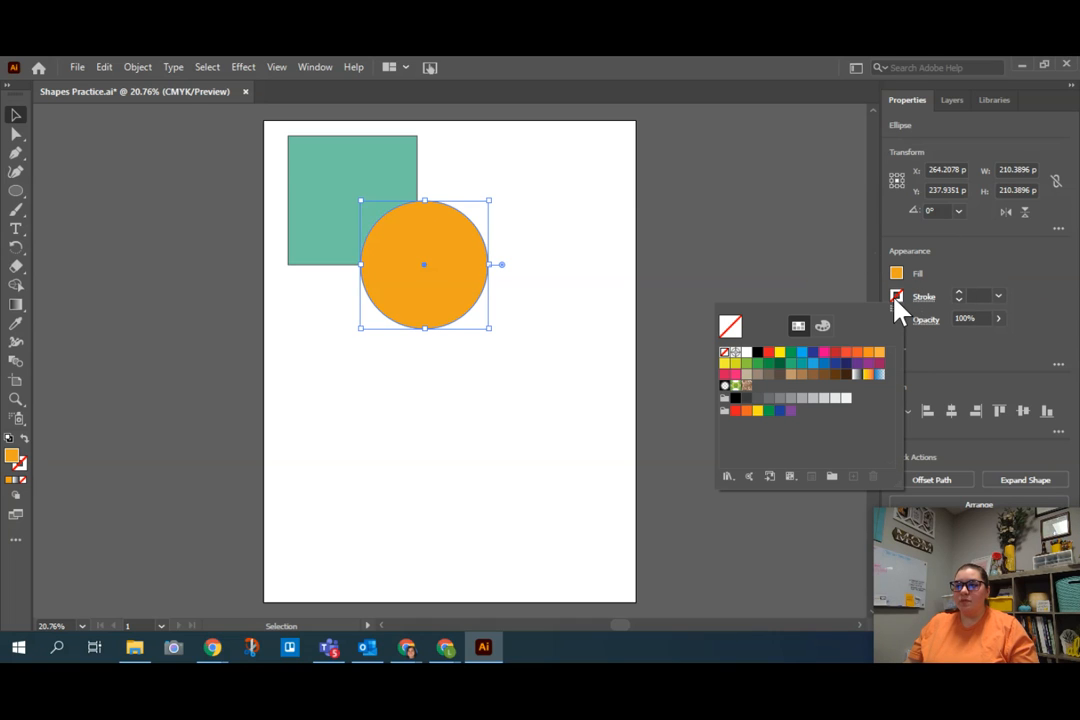
click(724, 351)
click(26, 488)
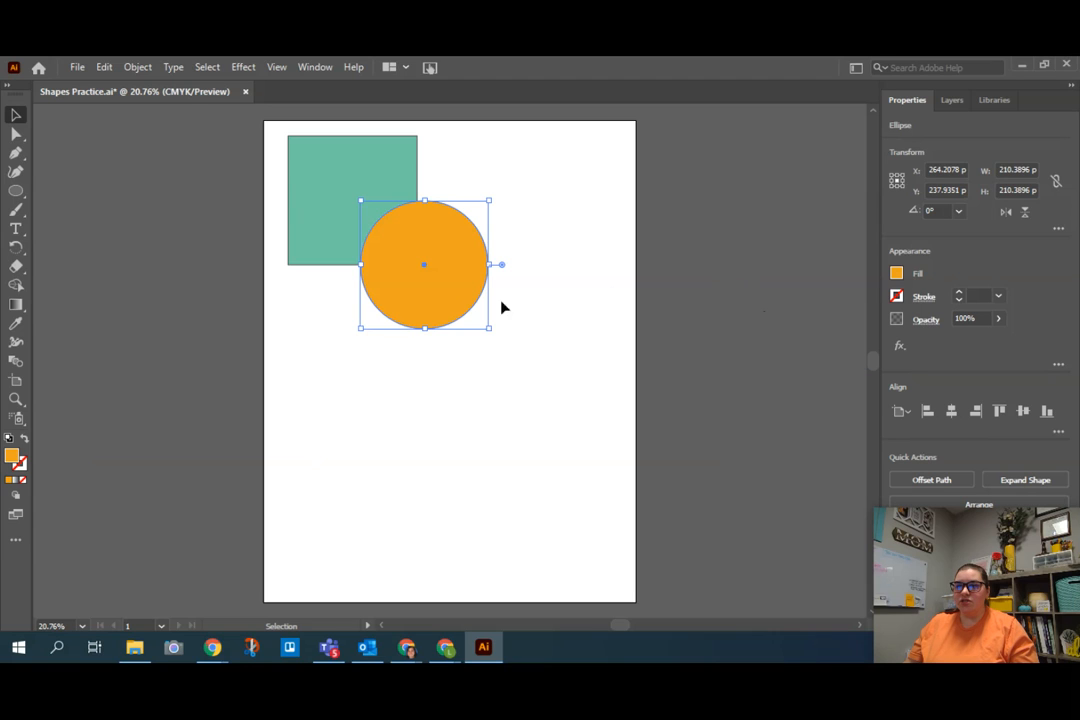
click(415, 441)
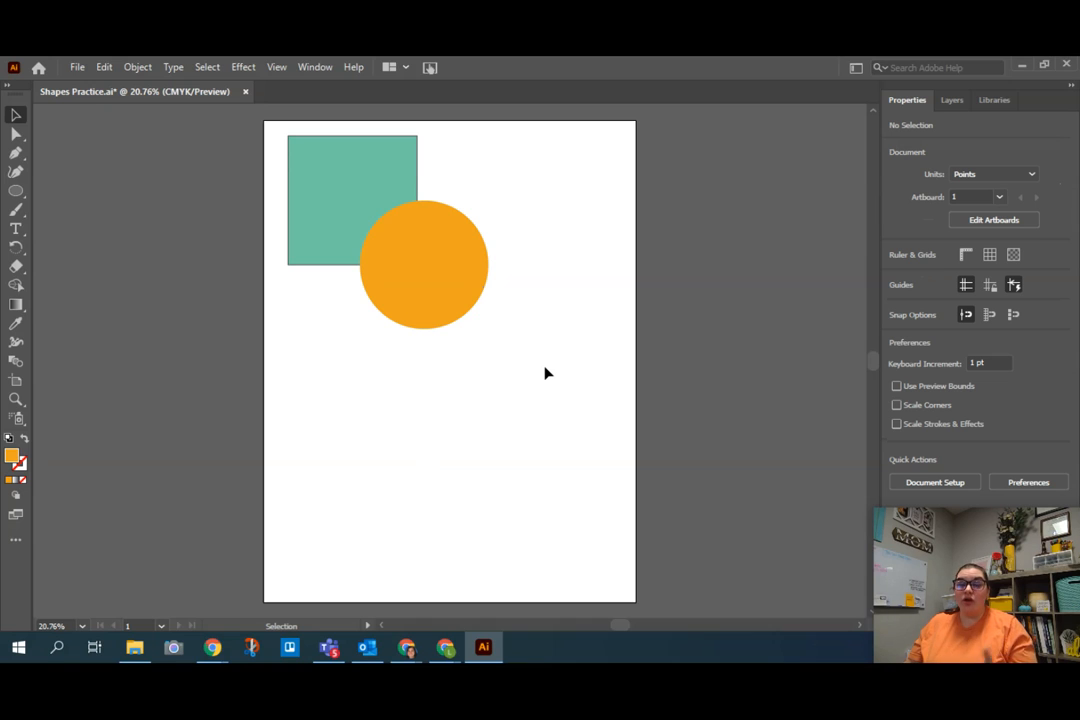
Step: Fill the circle with dark blue and shrink it proportionally to about 156 pt in diameter
click(456, 294)
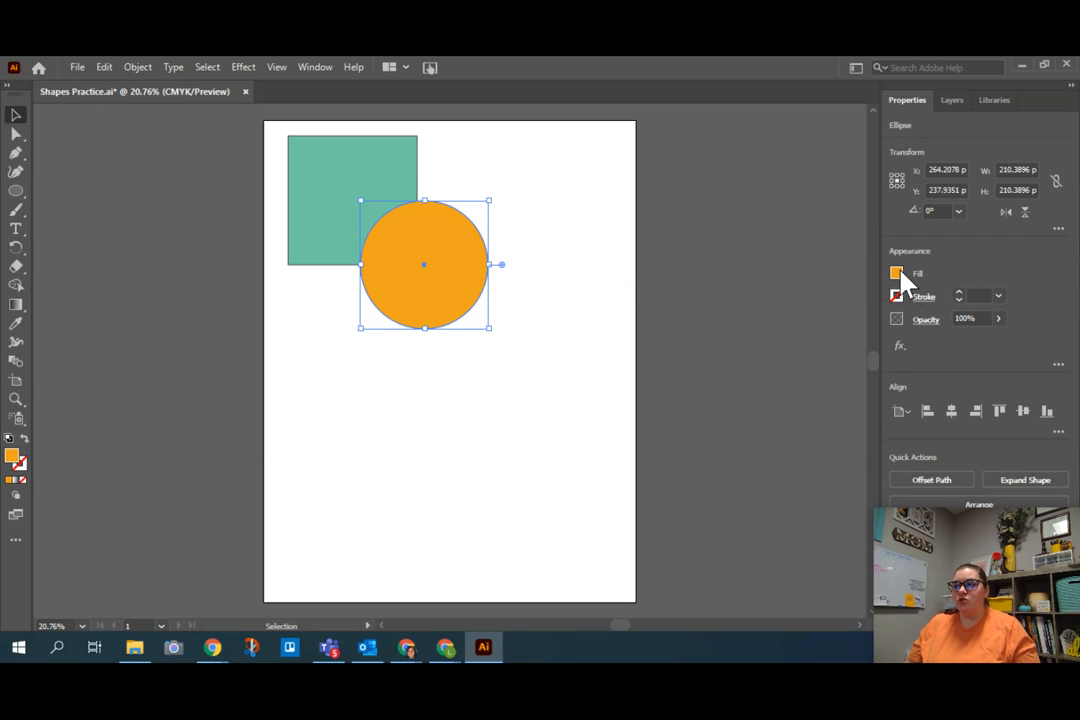
click(894, 276)
click(842, 438)
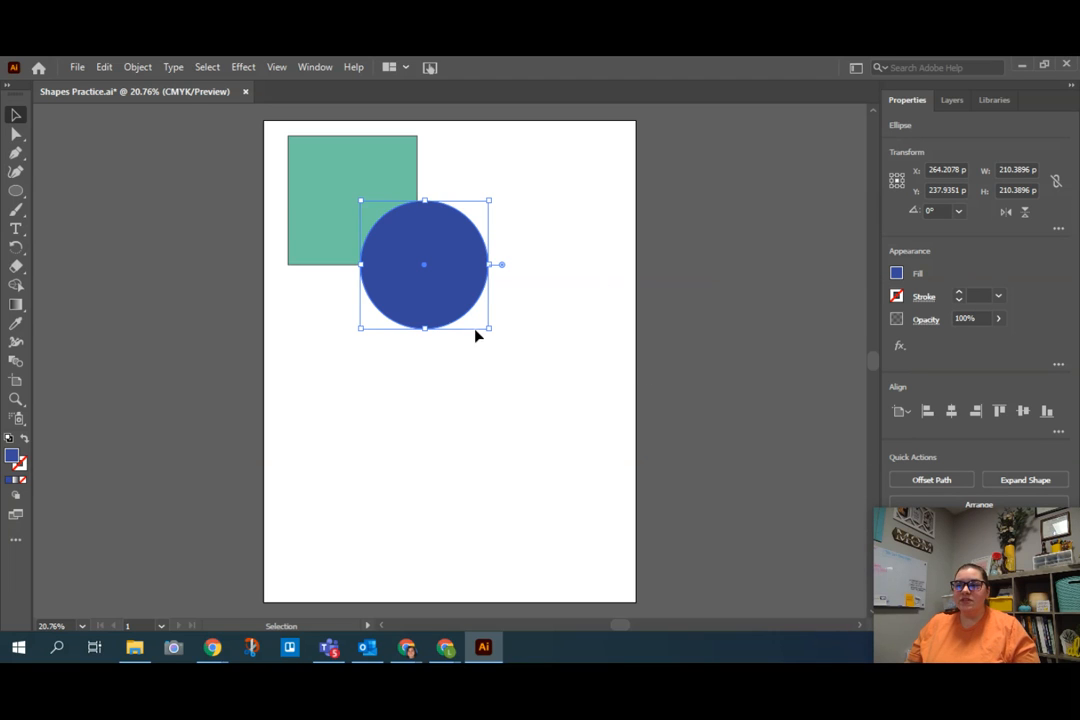
drag(490, 329, 440, 295)
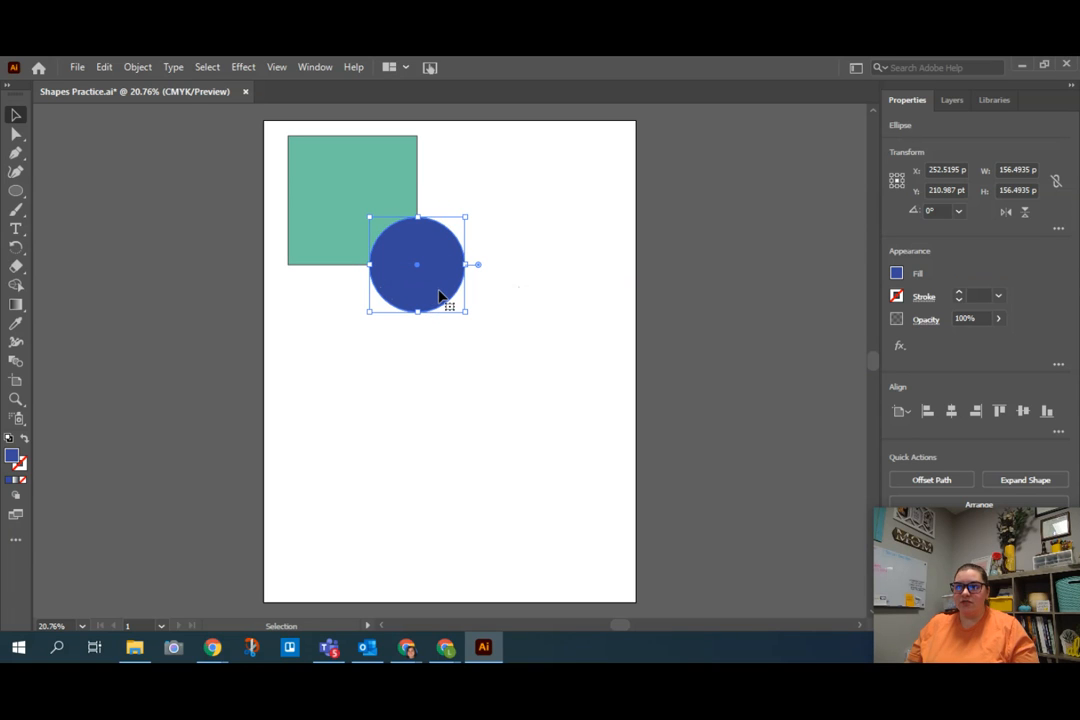
click(559, 316)
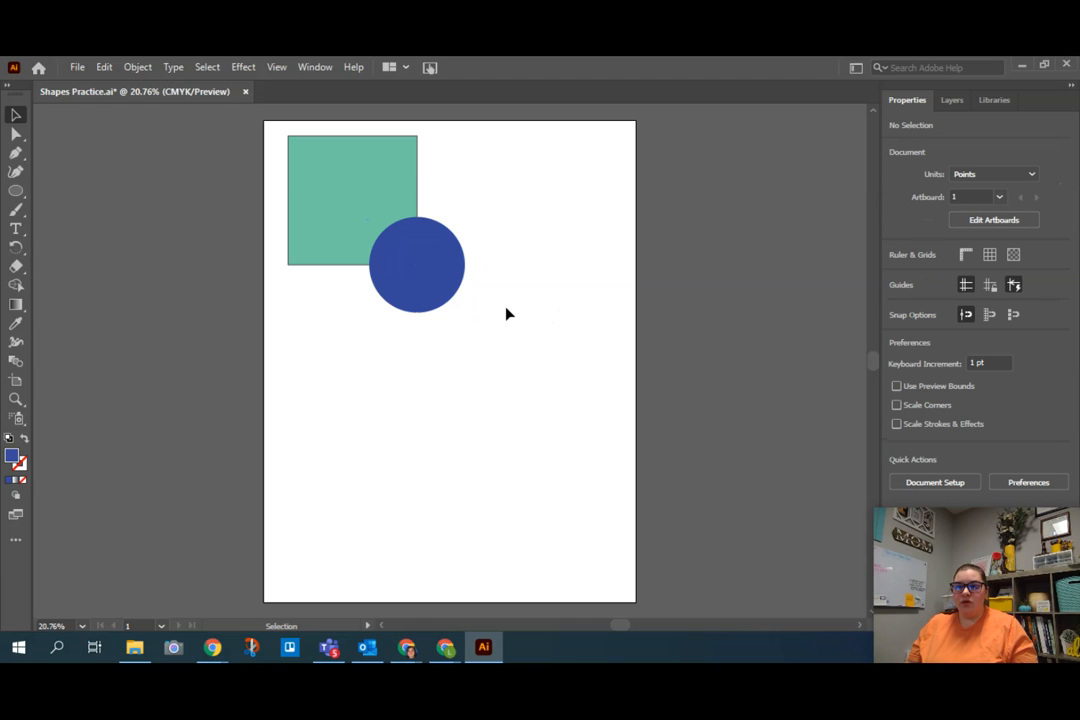
Step: Move the blue circle slightly up and left over the green square's lower-right corner, centred at about X 236 pt, Y 219 pt
click(424, 268)
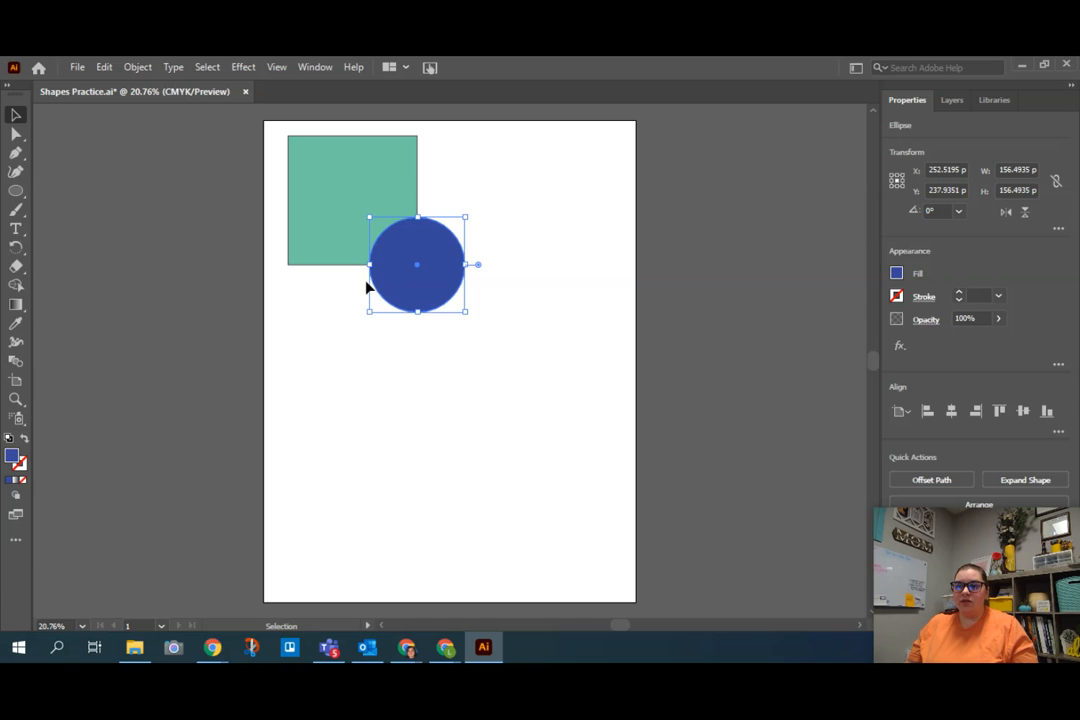
scroll(373, 253, up, 3)
scroll(373, 255, up, 15)
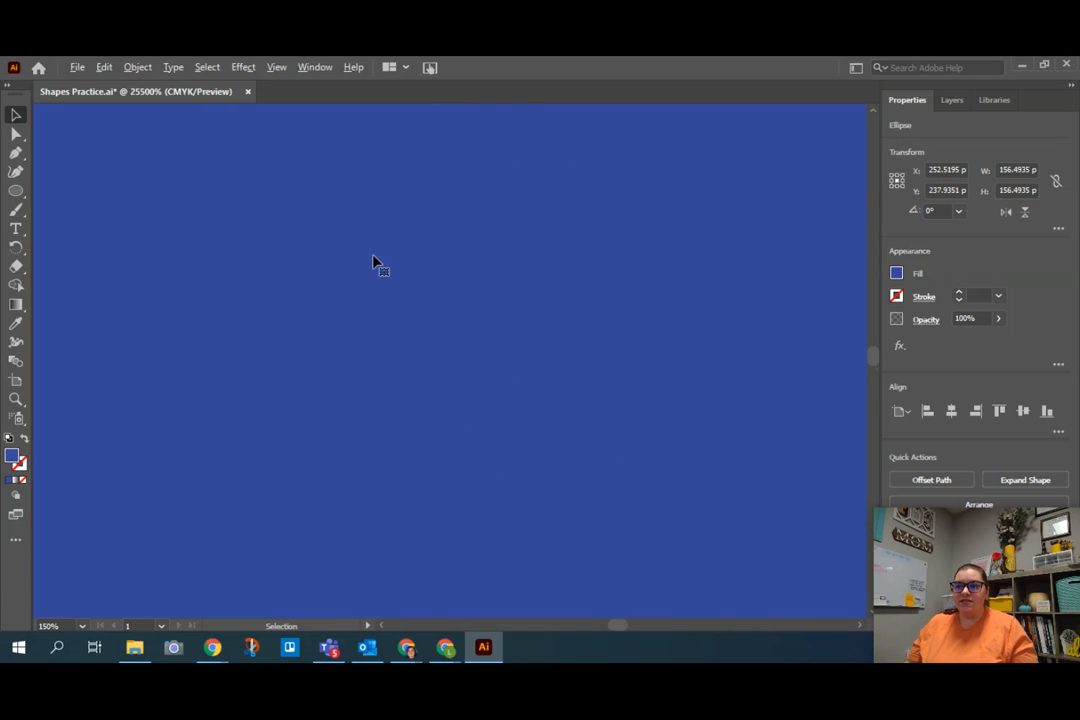
scroll(251, 291, down, 5)
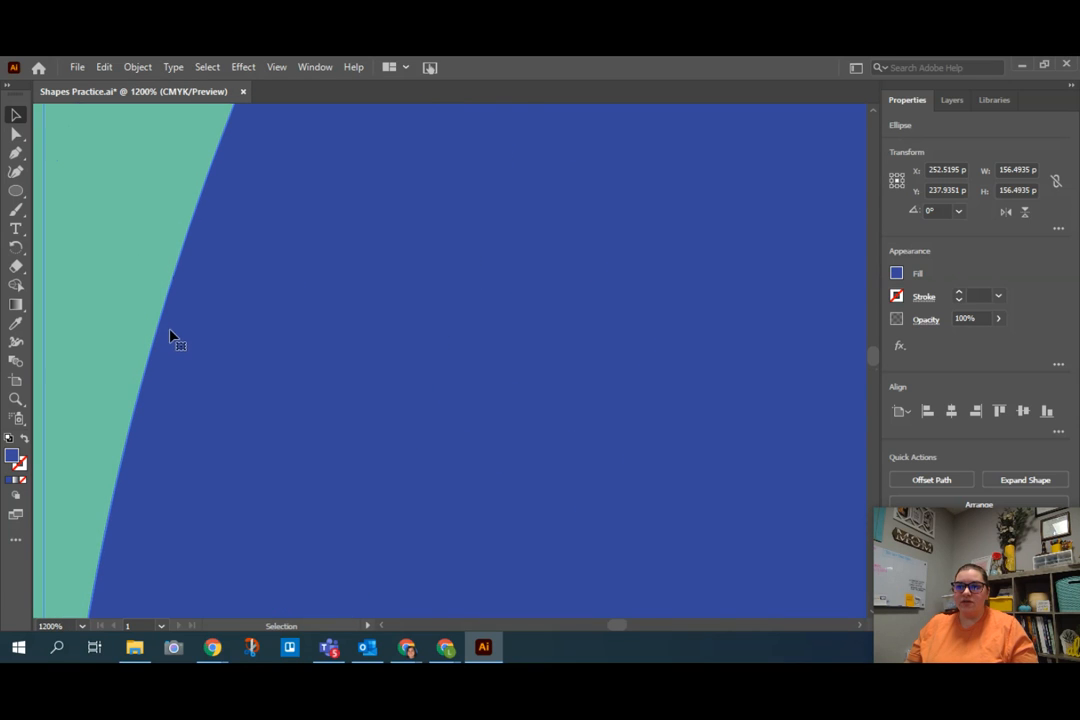
scroll(172, 337, down, 8)
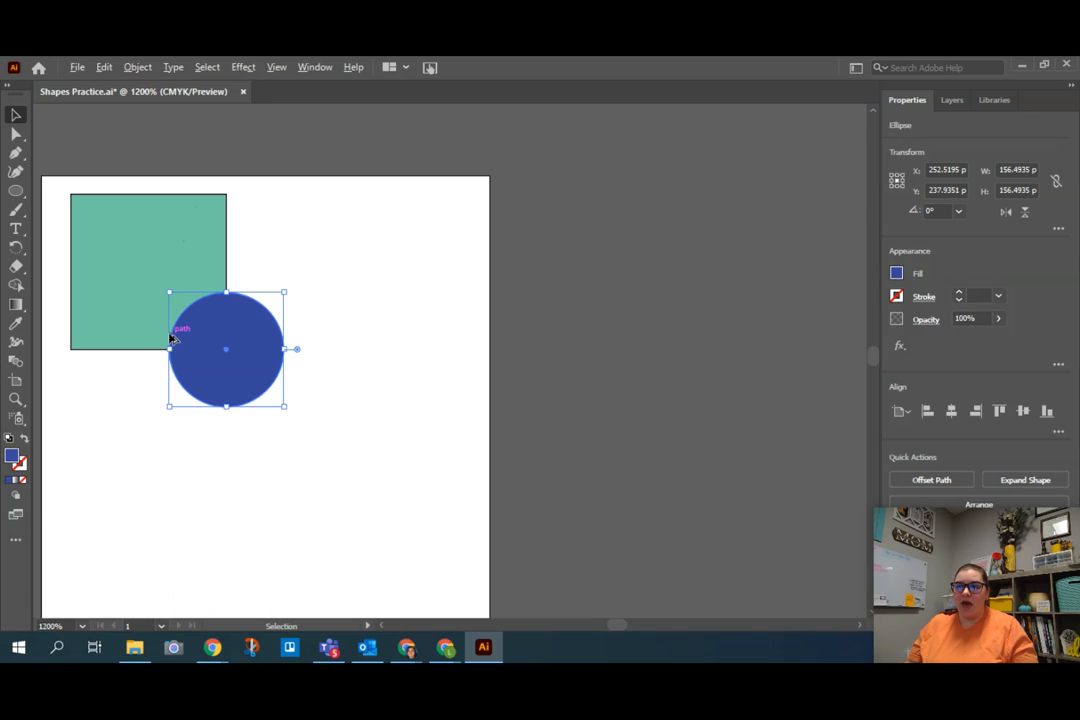
drag(623, 635, 605, 626)
scroll(545, 448, up, 1)
scroll(475, 413, up, 2)
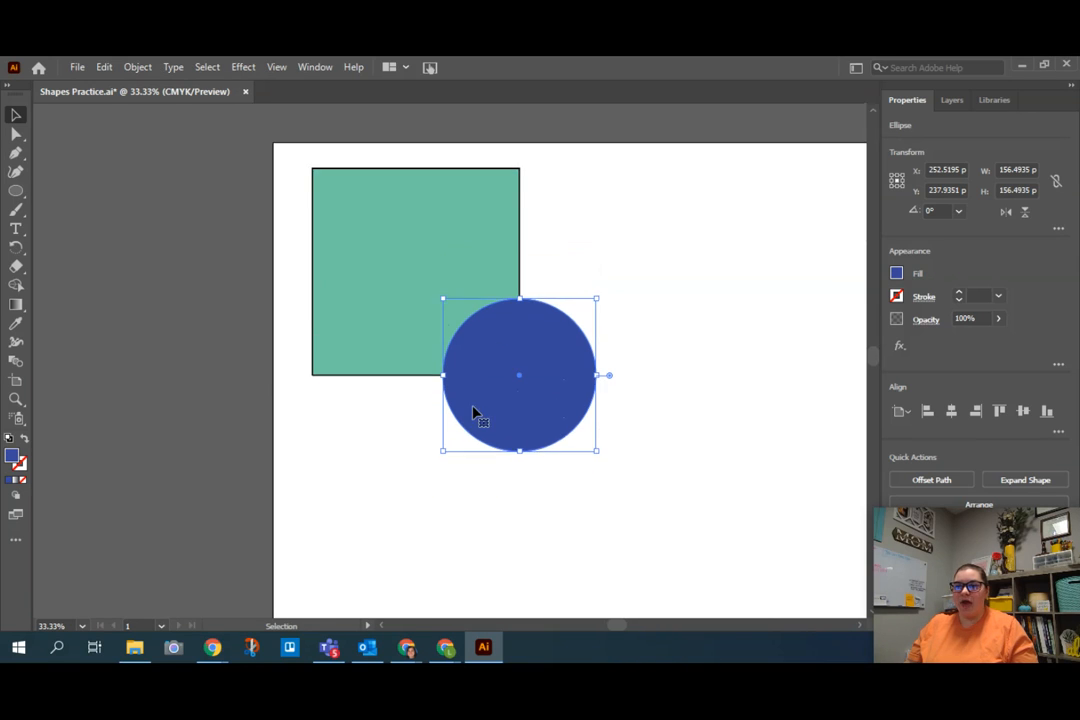
drag(521, 338, 505, 320)
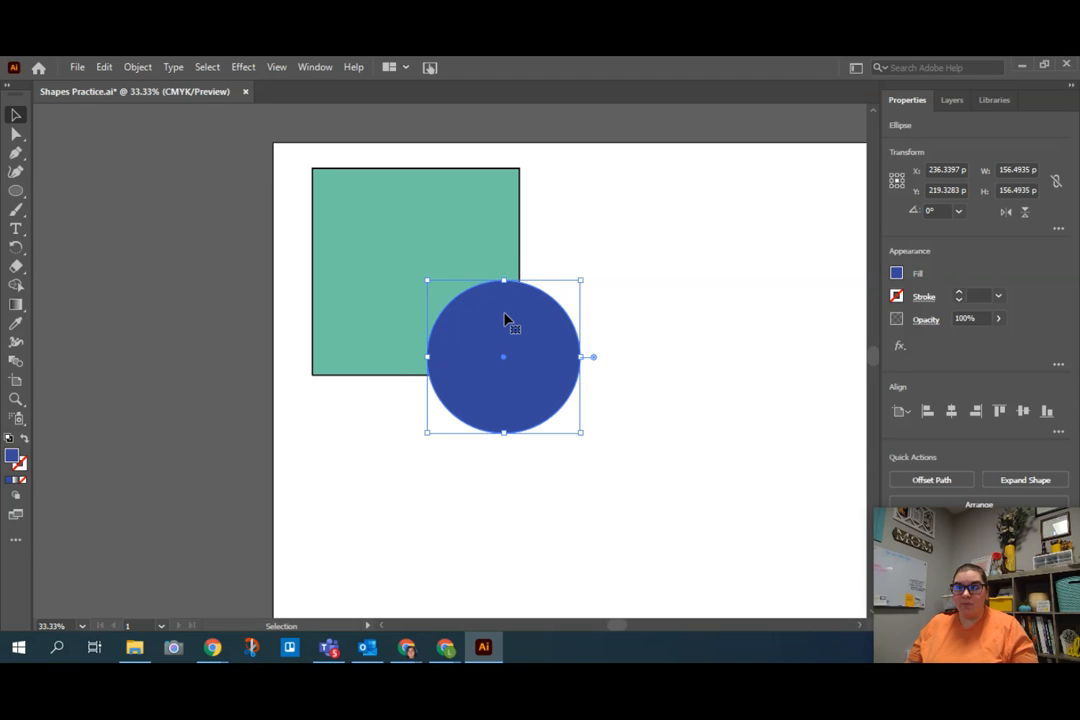
click(671, 303)
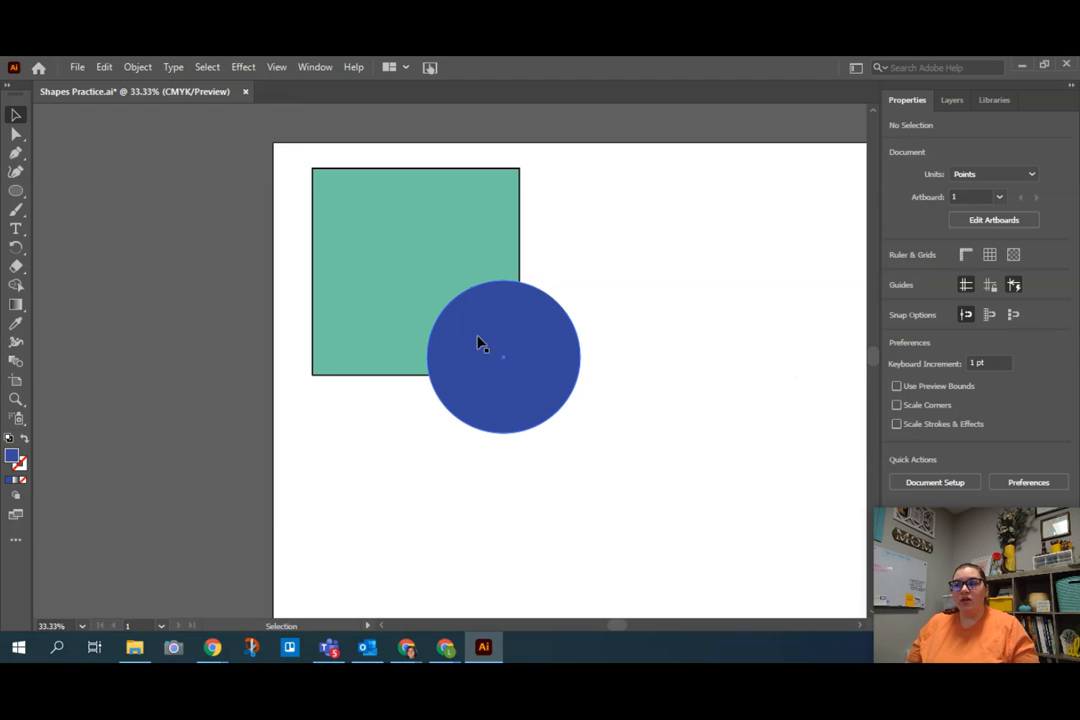
Step: Select the green square and blue circle together and activate the Shape Builder tool
key(alt)
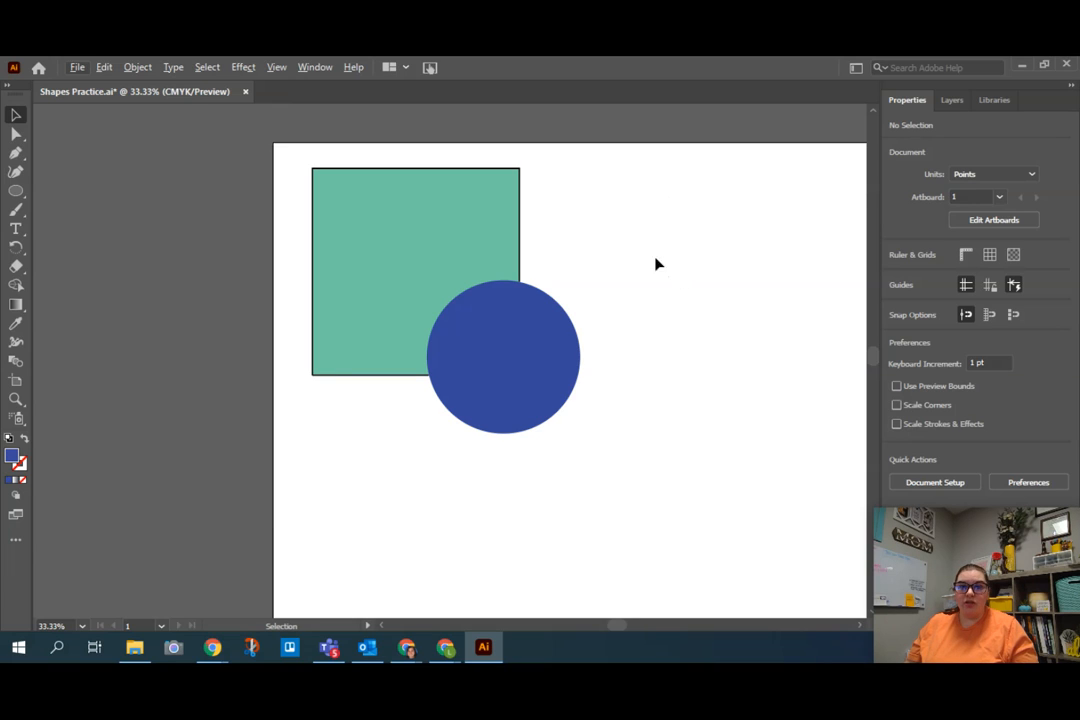
drag(589, 200, 398, 376)
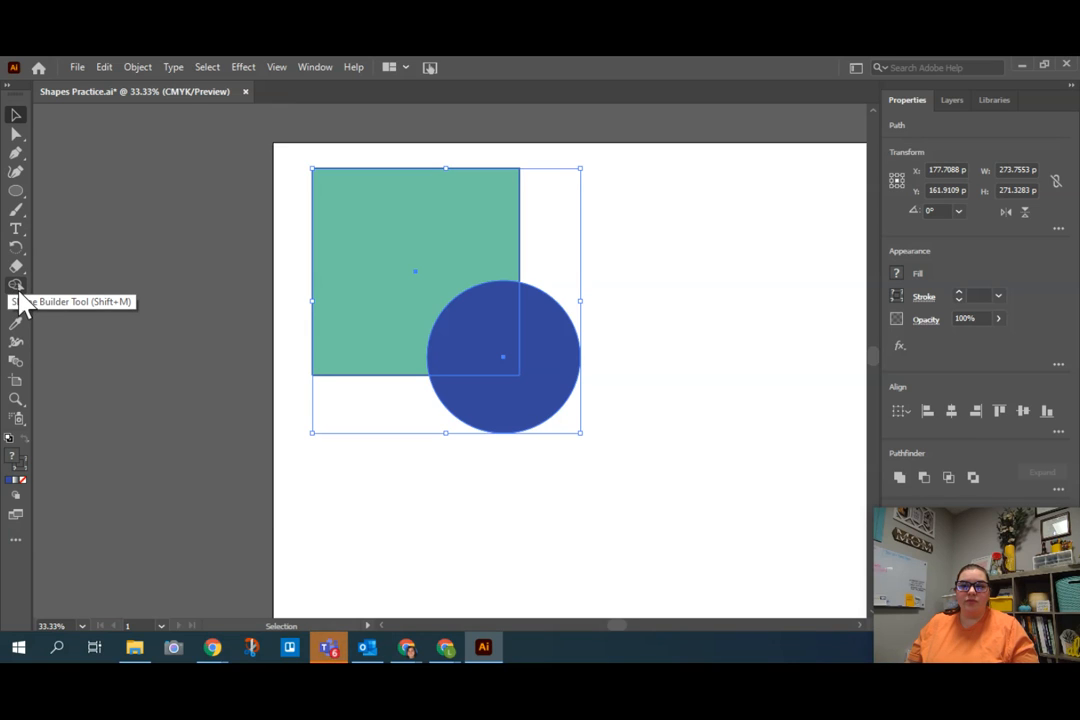
click(17, 288)
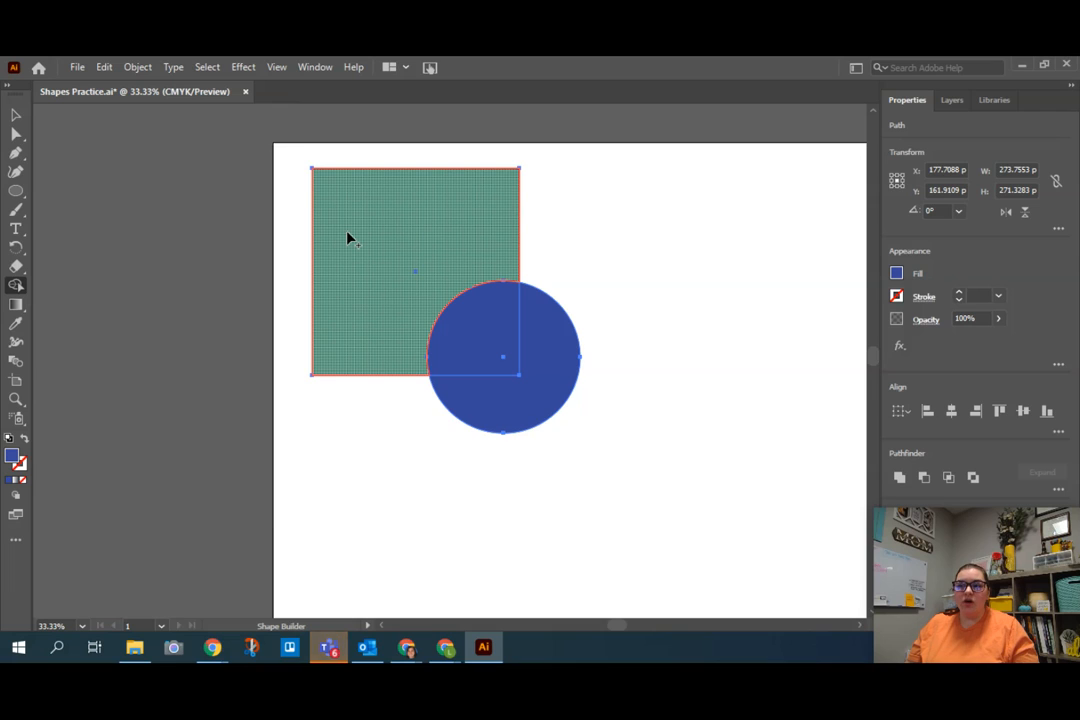
Step: Merge the square, the overlap and the circle into one shape, and undo the merge
mouse_move(347, 237)
mouse_down()
mouse_move(513, 369)
mouse_move(529, 397)
mouse_move(482, 342)
mouse_move(532, 400)
mouse_move(405, 292)
mouse_move(528, 416)
mouse_up()
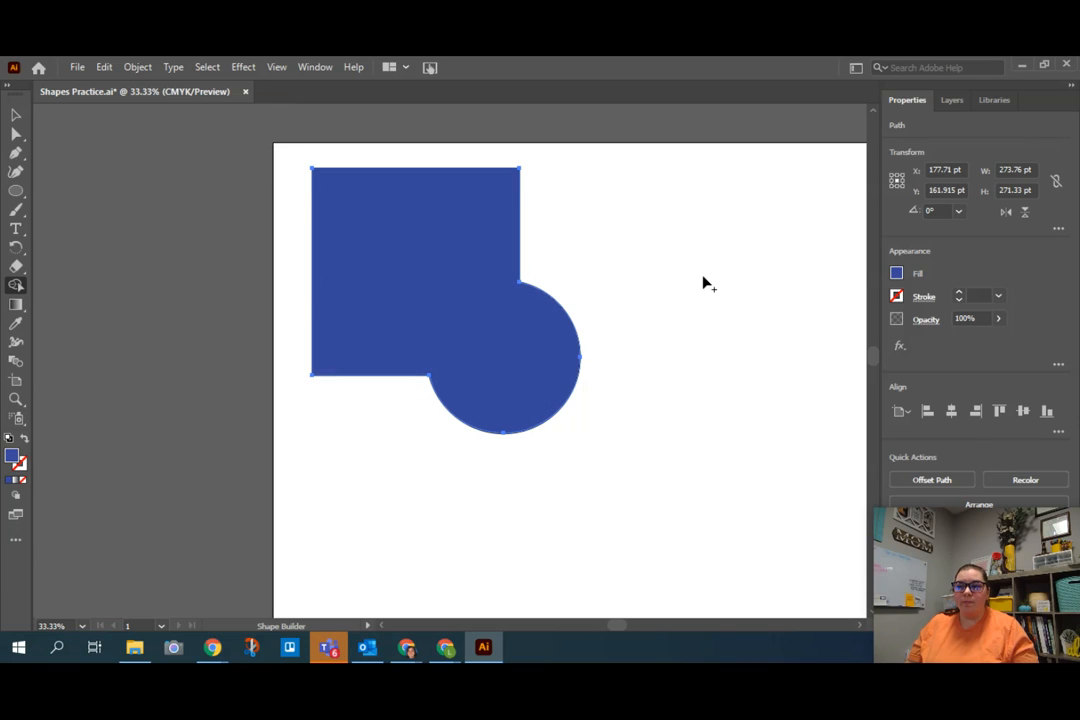
key(ctrl)
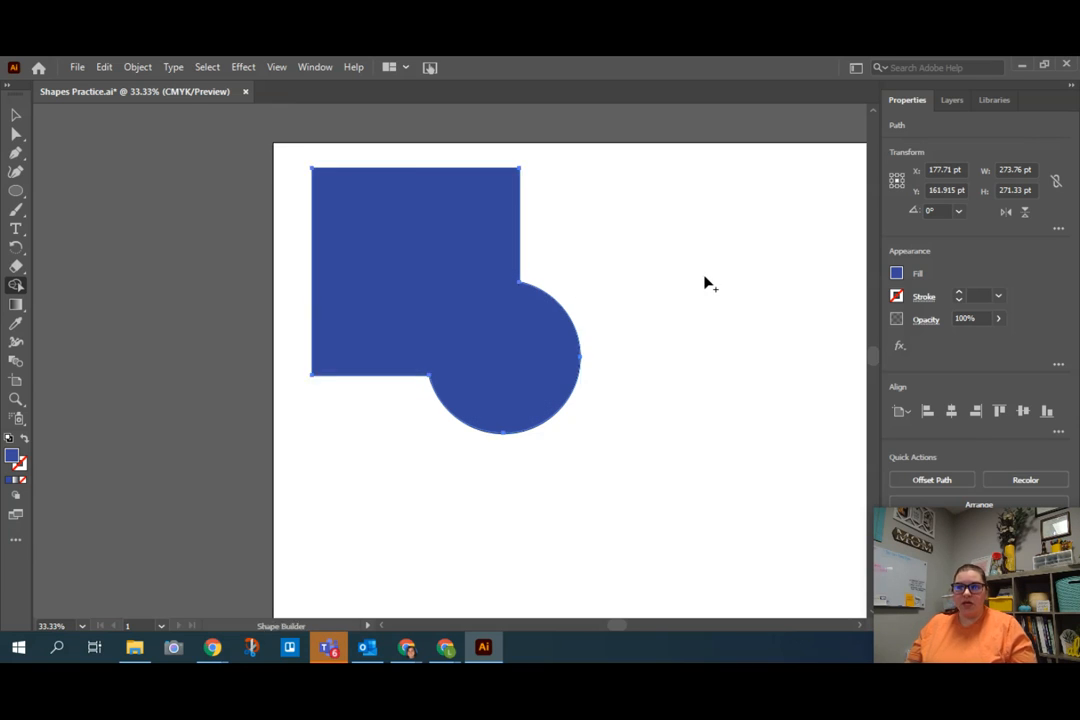
key(ctrl+z)
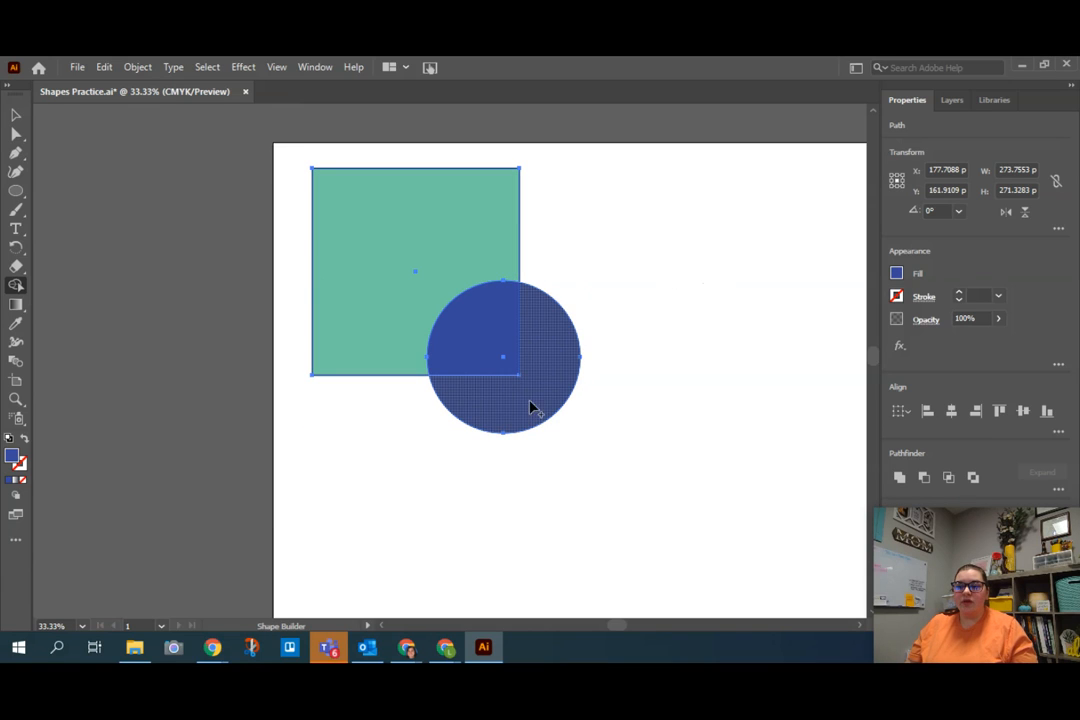
Step: Subtract the region where the circle and square overlap with Shape Builder and deselect the remaining pieces
click(483, 337)
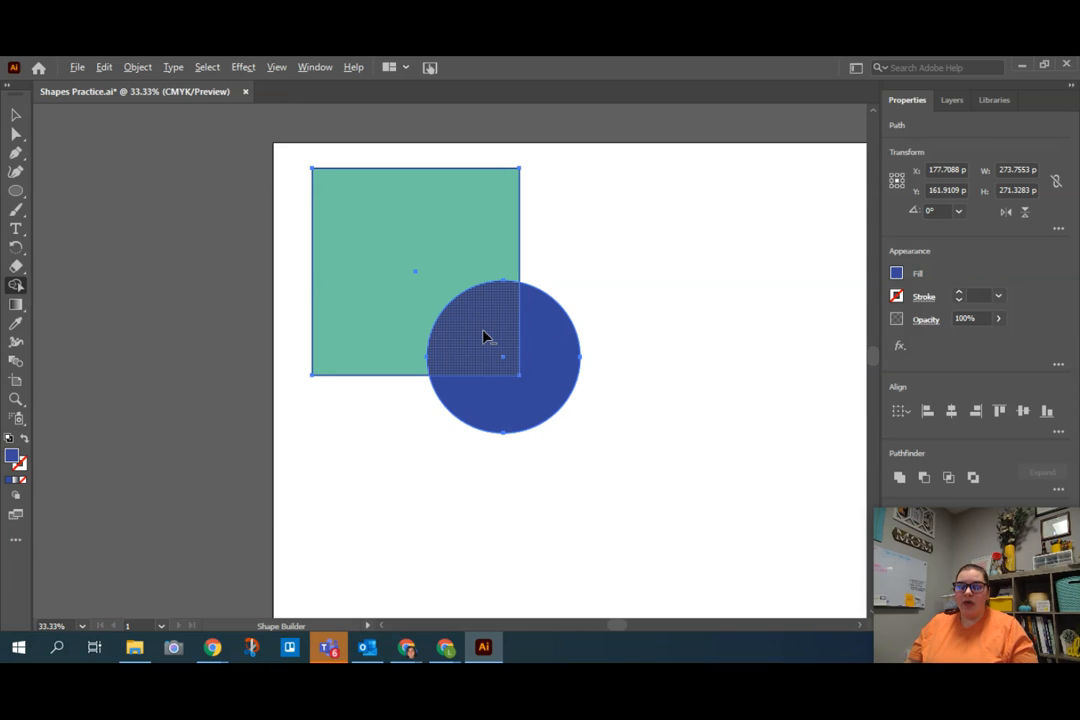
alt+click(483, 337)
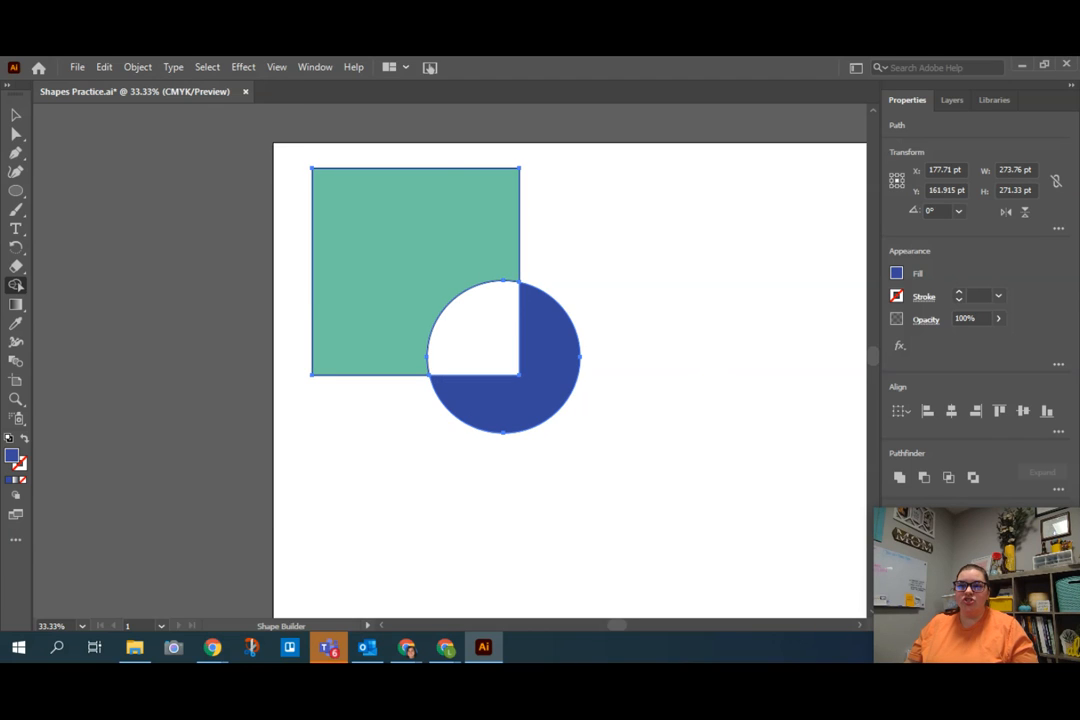
click(15, 116)
click(236, 214)
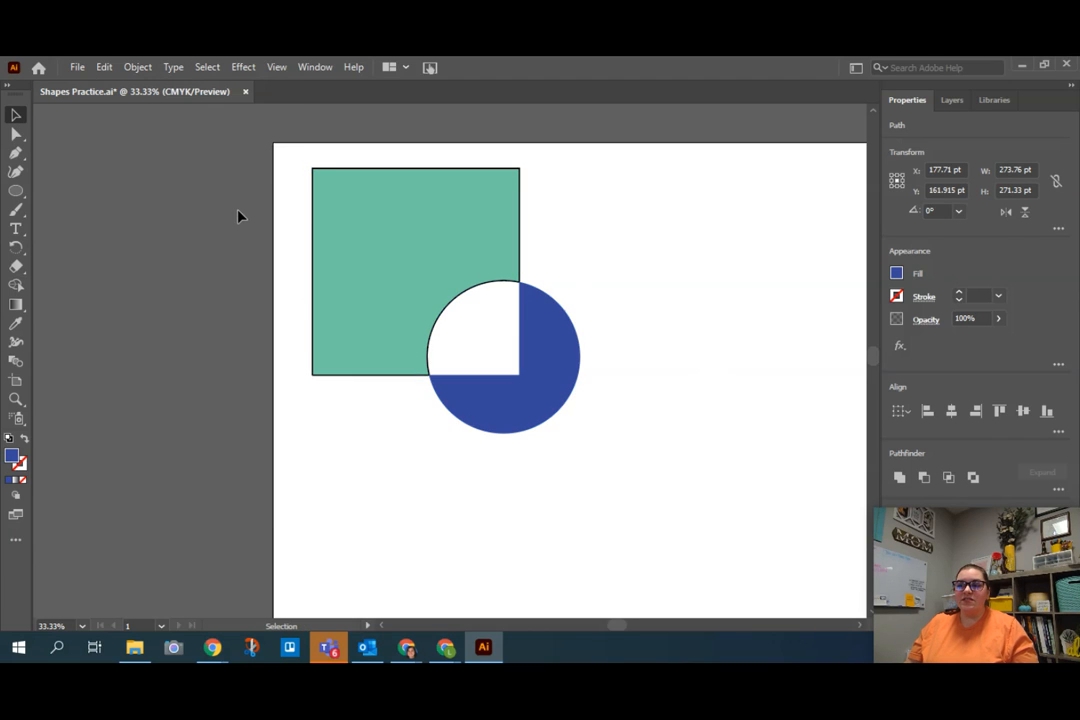
Step: Move the cut green square and the blue circle piece apart, and undo both moves
drag(366, 229, 171, 195)
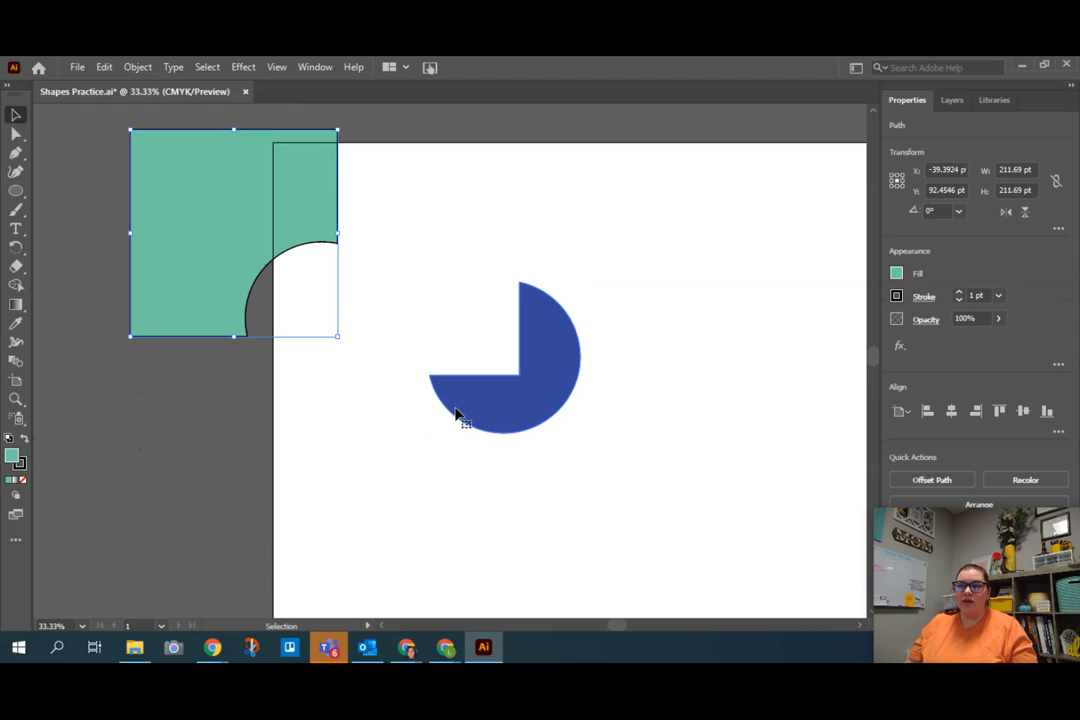
drag(548, 424, 640, 439)
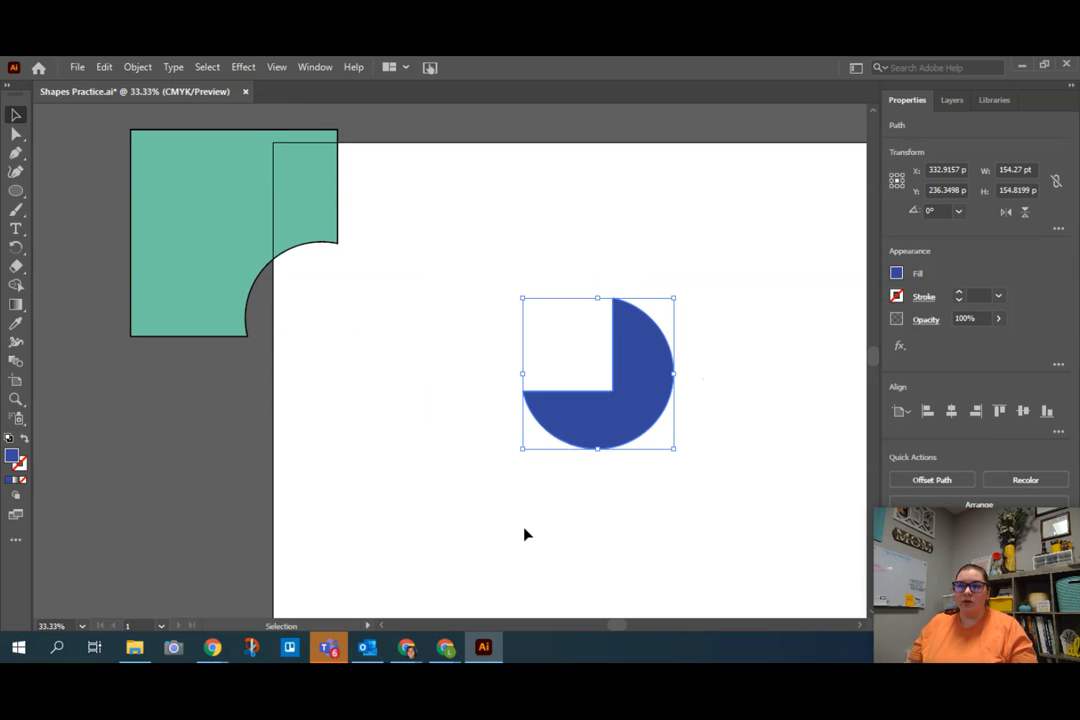
key(a)
key(ctrl+z)
key(ctrl+z)
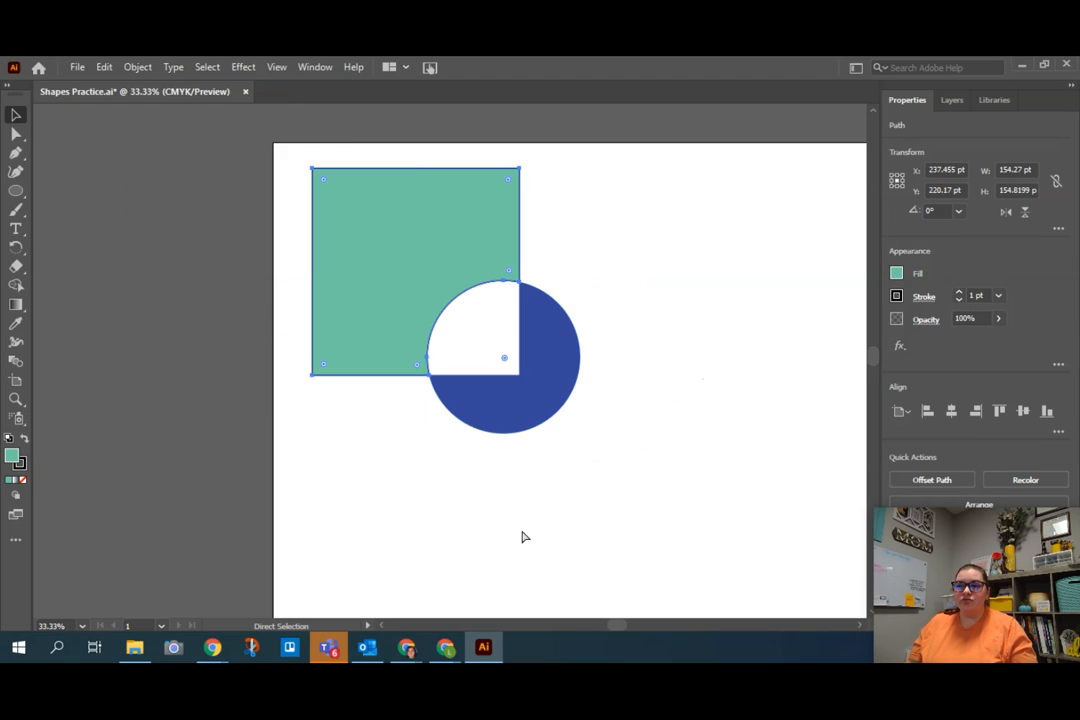
key(v)
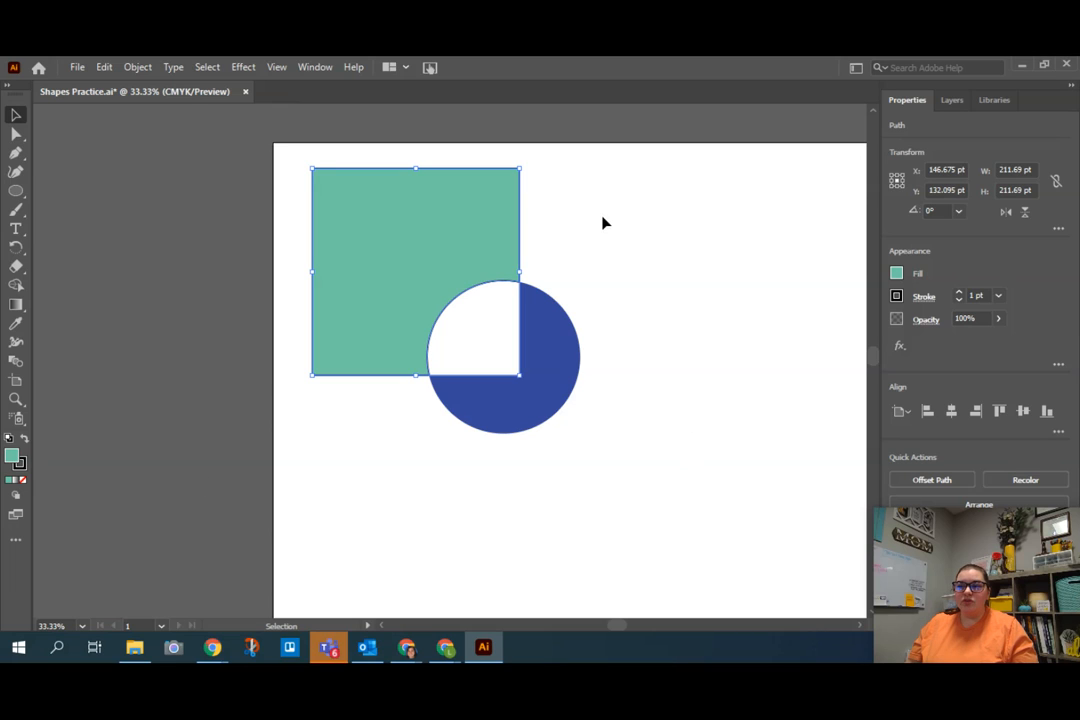